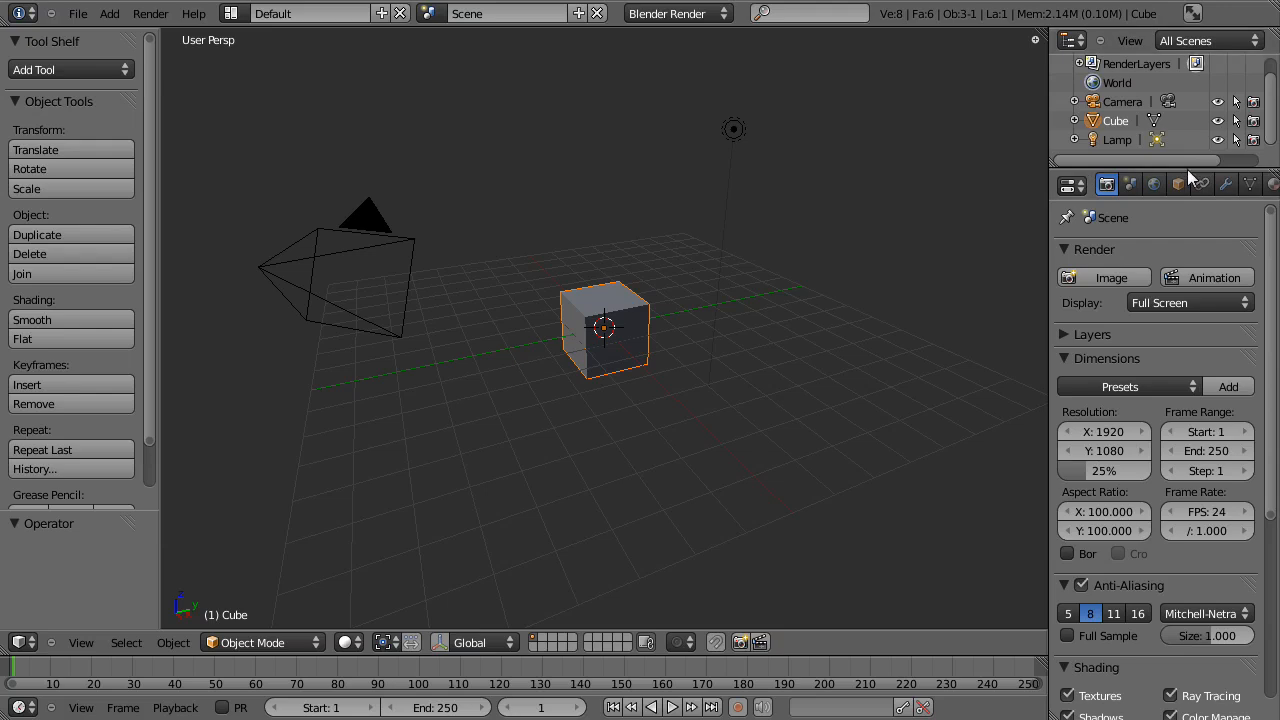
# Show the cube's material settings and remove its existing material slot.
pyautogui.scroll(-4, 1268, 184)
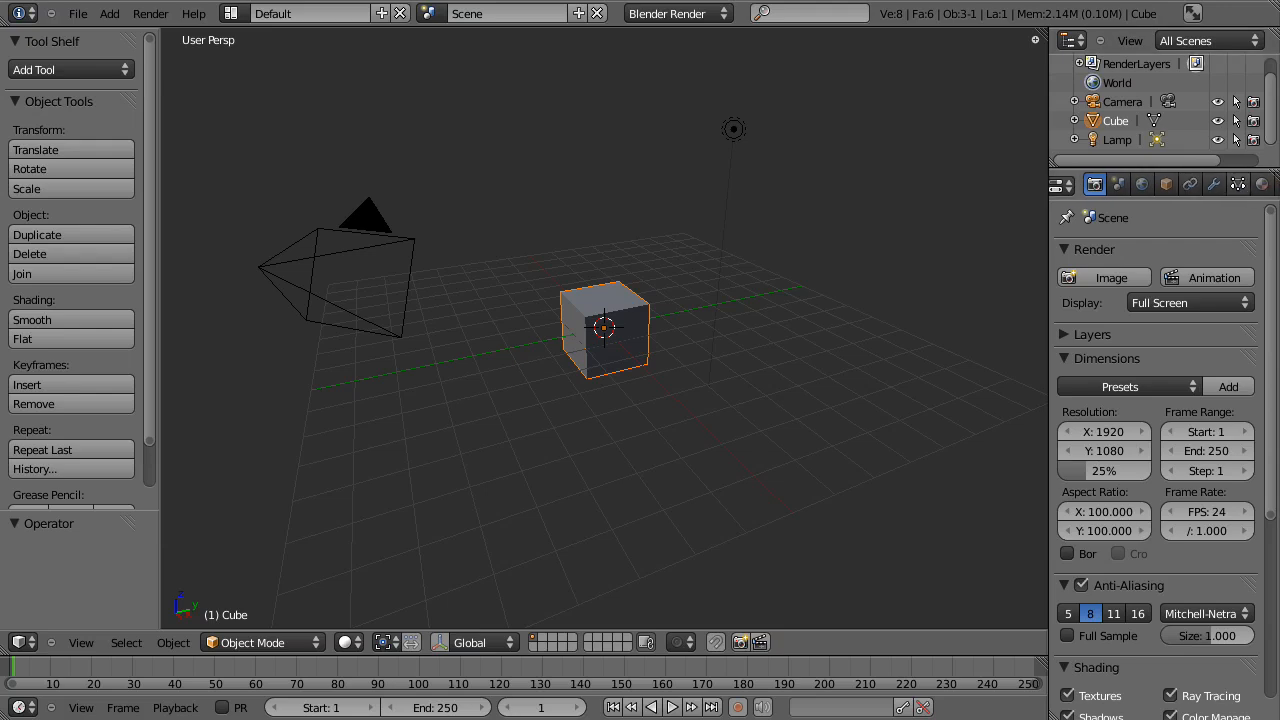
pyautogui.scroll(-4, 1200, 185)
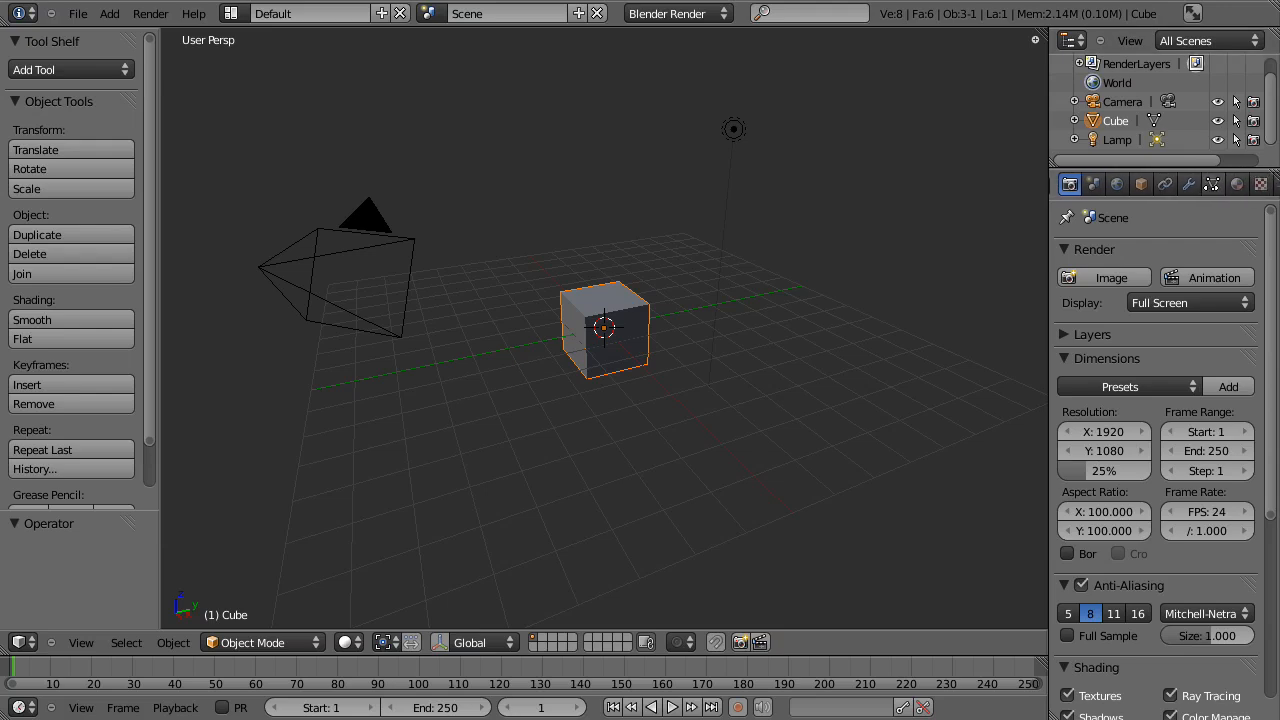
pyautogui.click(1226, 189)
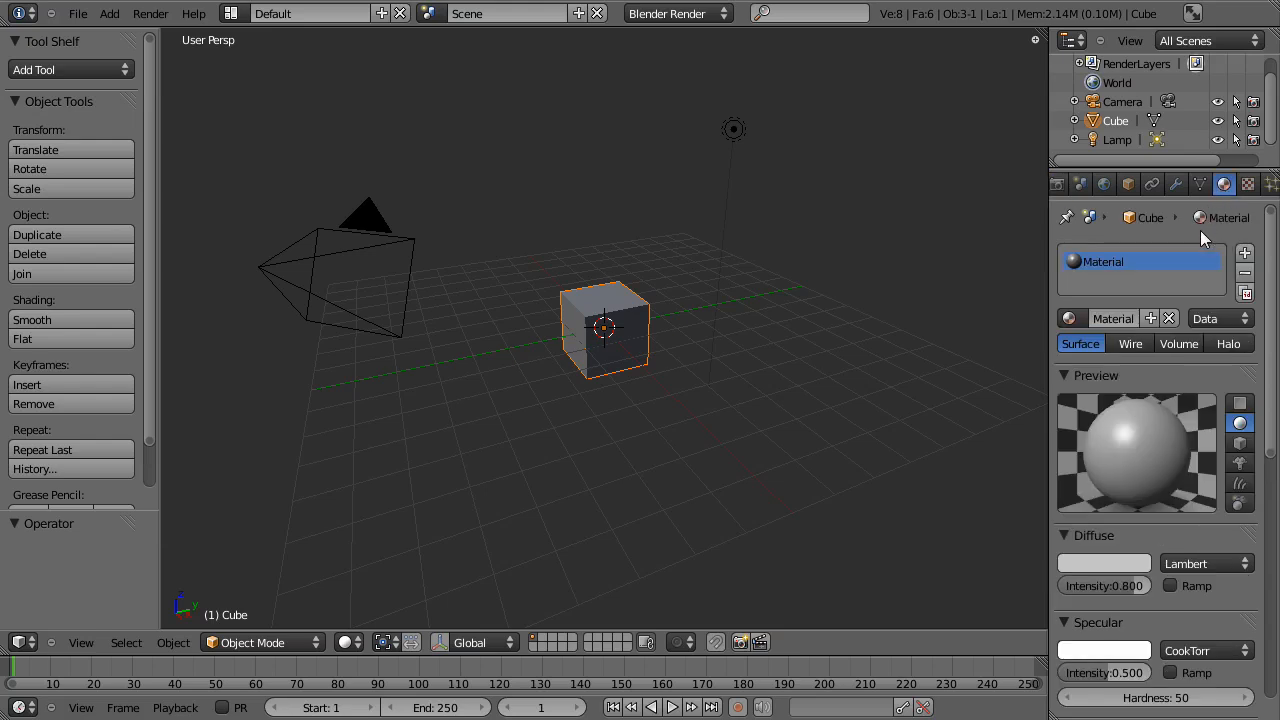
pyautogui.scroll(-3, 1200, 246)
pyautogui.scroll(-1, 1200, 450)
pyautogui.scroll(4, 1218, 582)
pyautogui.moveTo(1268, 263)
pyautogui.mouseDown()
pyautogui.moveTo(1272, 555)
pyautogui.moveTo(1264, 293)
pyautogui.mouseUp()
pyautogui.click(1244, 272)
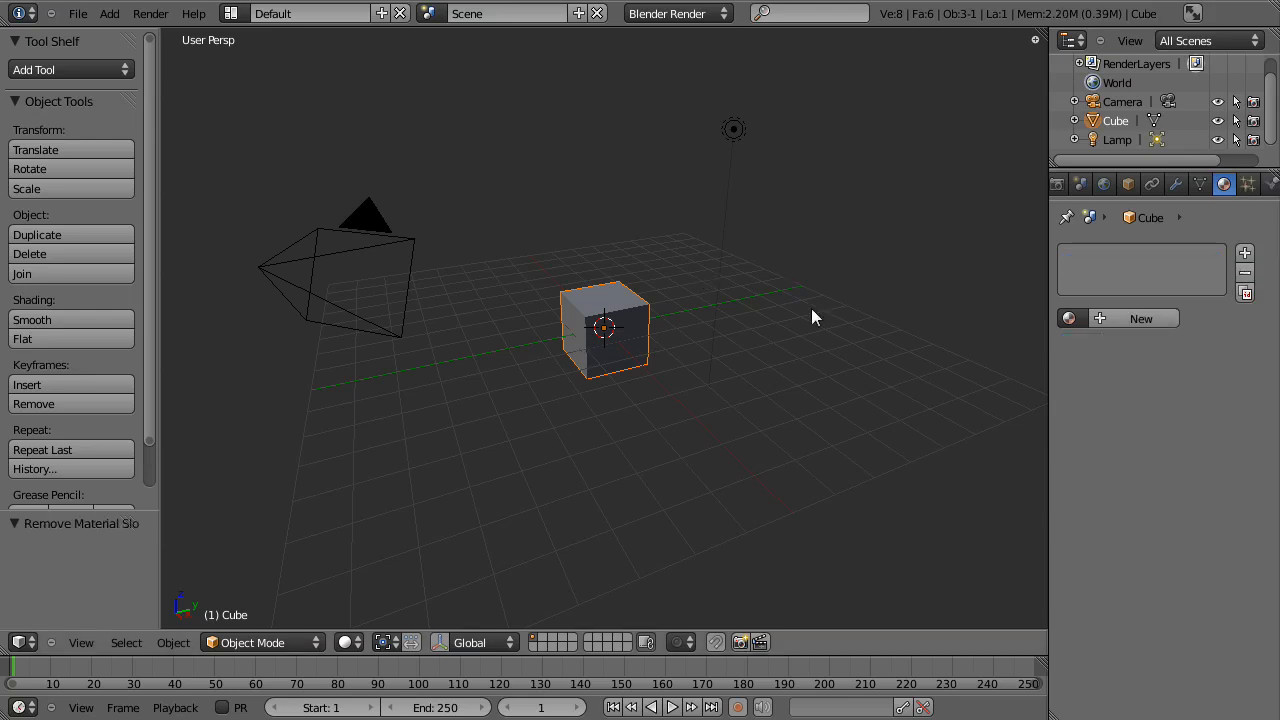
# Add a new material to the cube and name it "cube".
pyautogui.click(1127, 320)
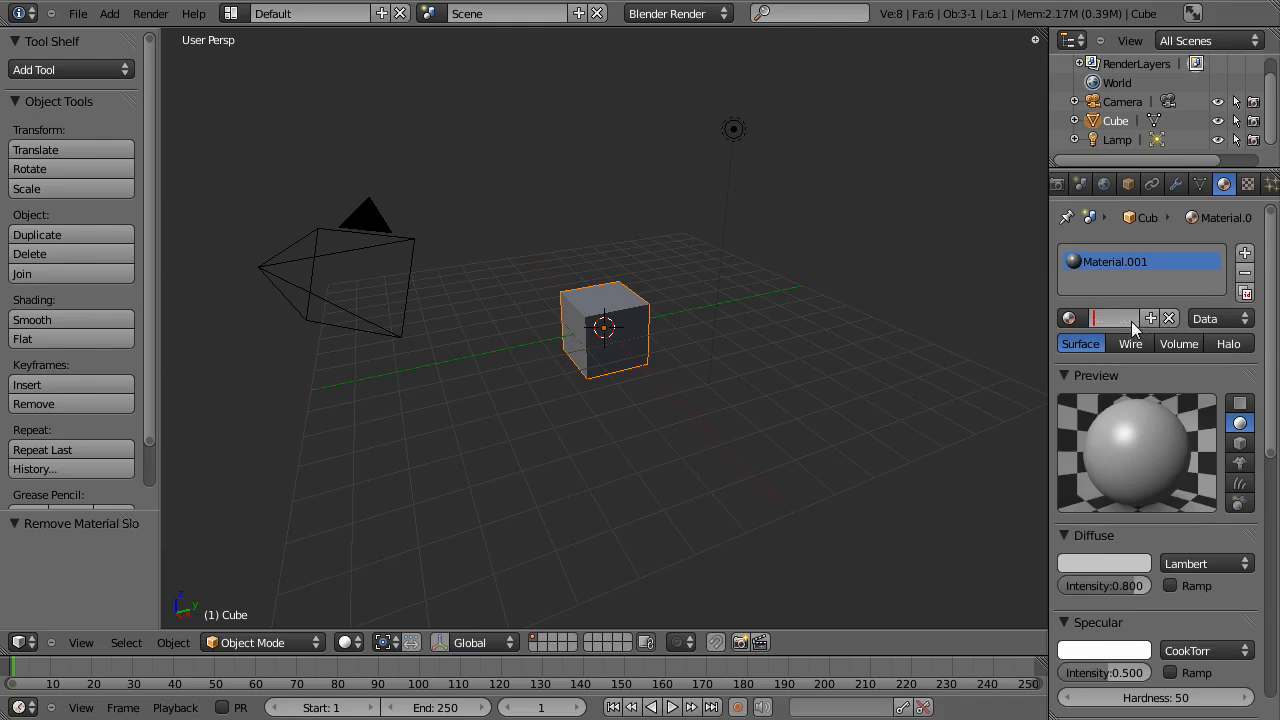
pyautogui.write('ube')
pyautogui.press('Return')
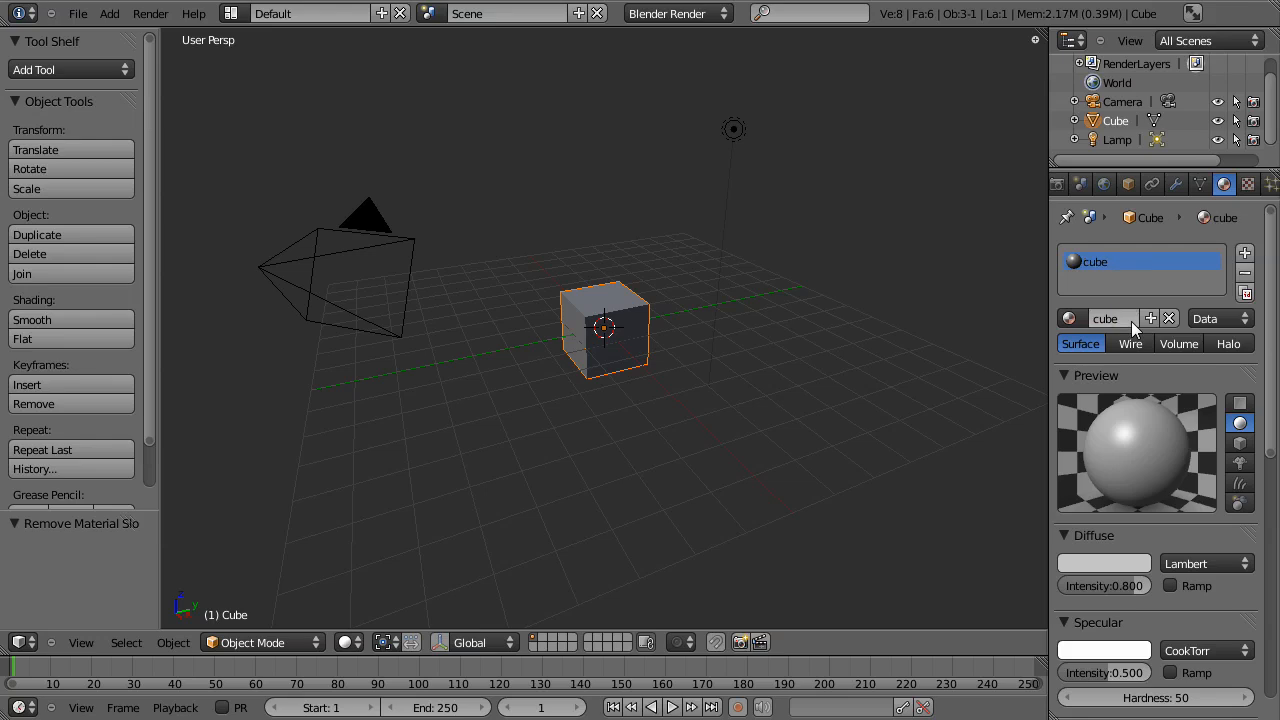
# Set the material's diffuse color to a medium green.
pyautogui.scroll(-2, 1138, 295)
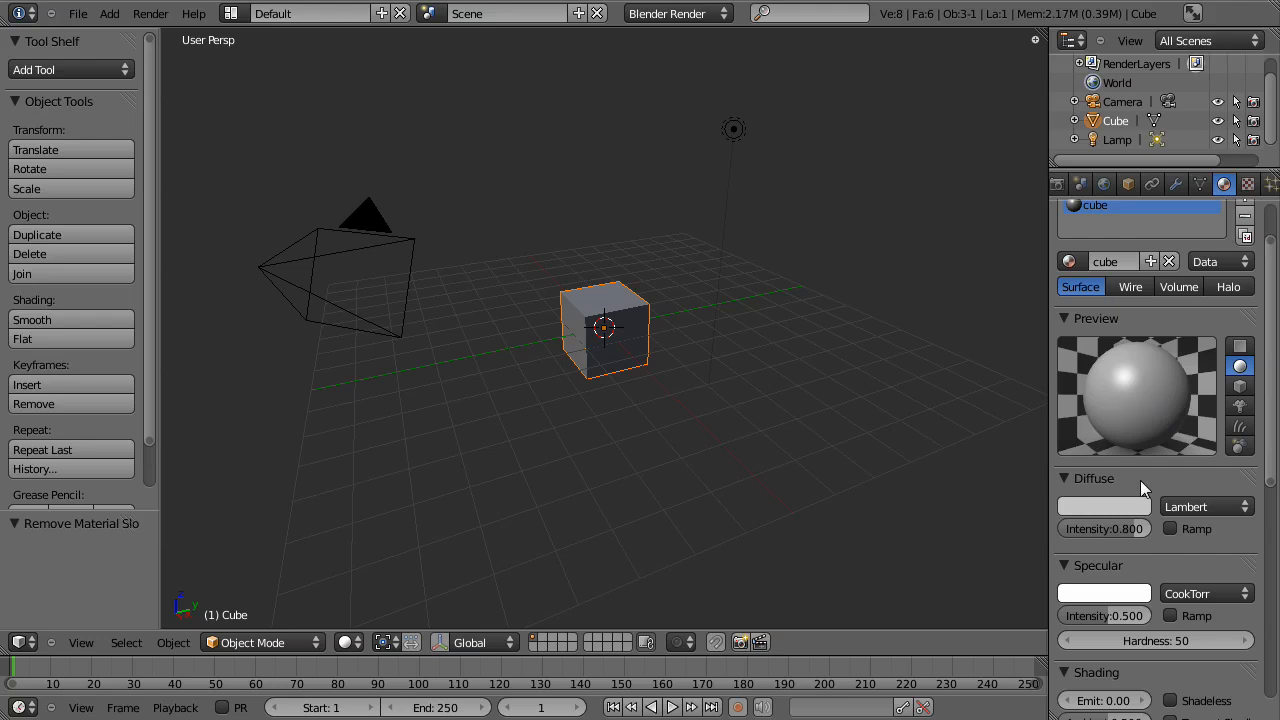
pyautogui.scroll(-1, 1145, 418)
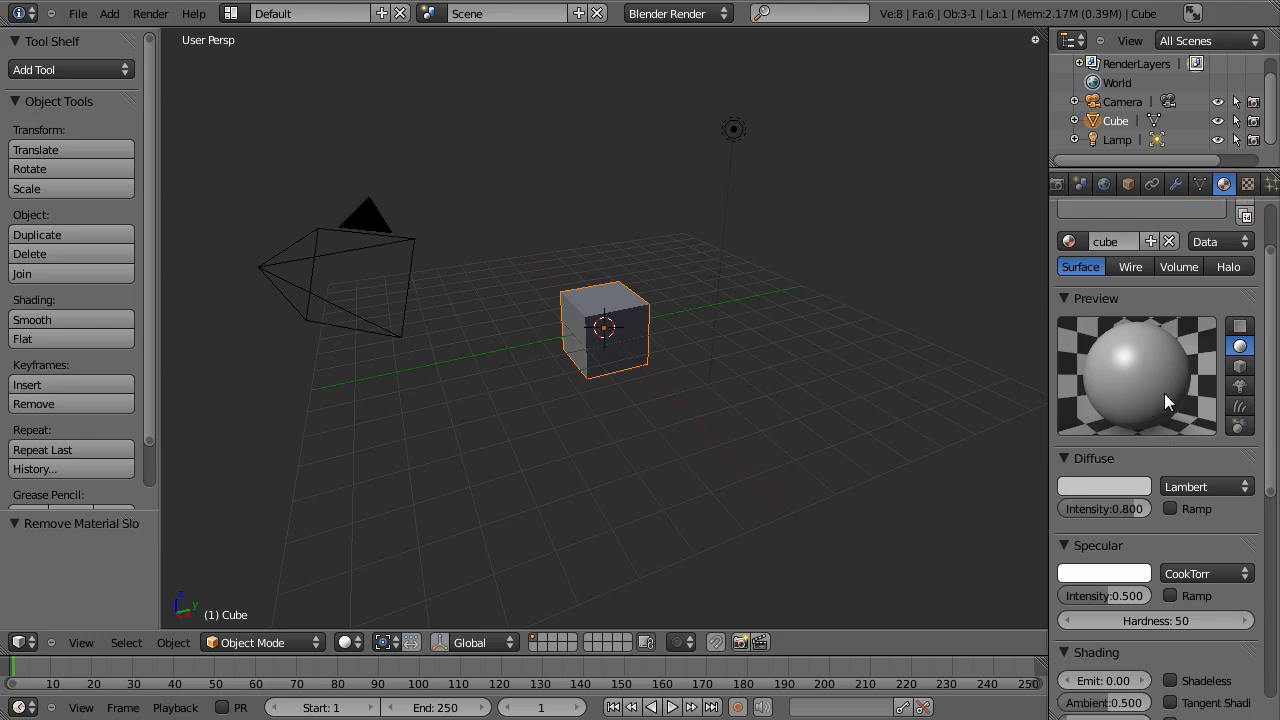
pyautogui.scroll(-3, 1110, 303)
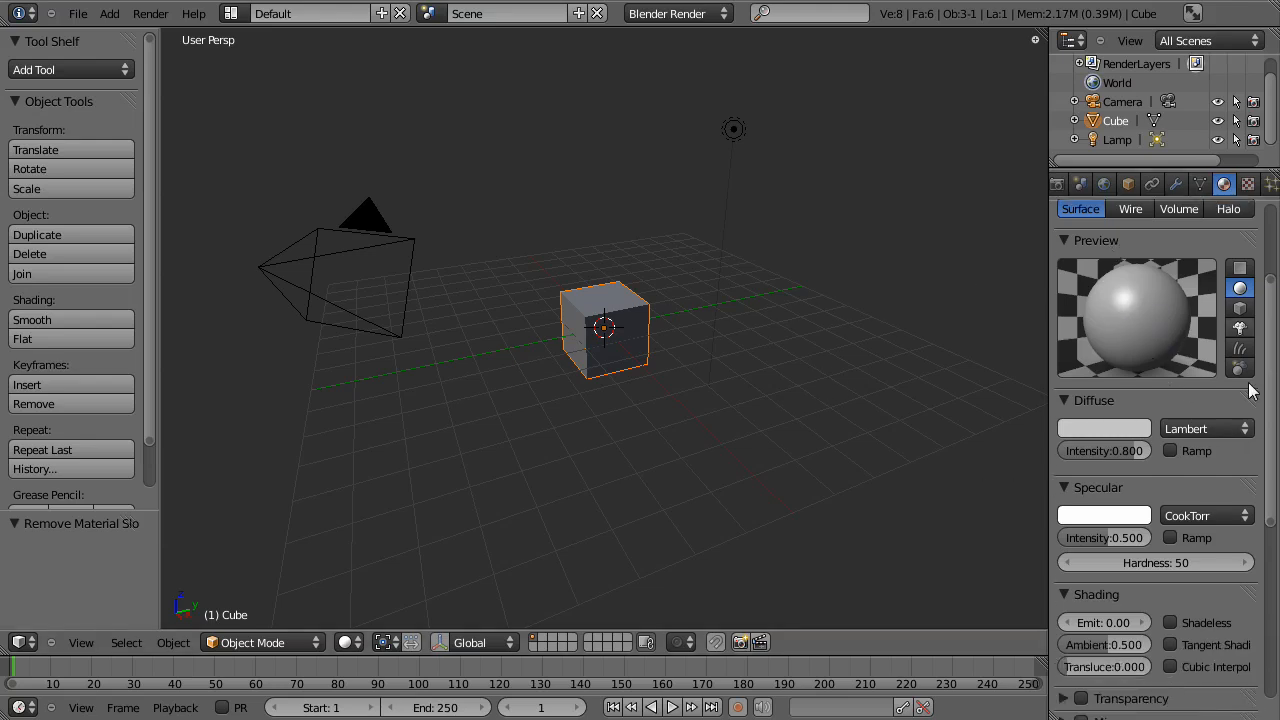
pyautogui.click(1095, 427)
pyautogui.moveTo(1043, 235); pyautogui.dragTo(970, 206)
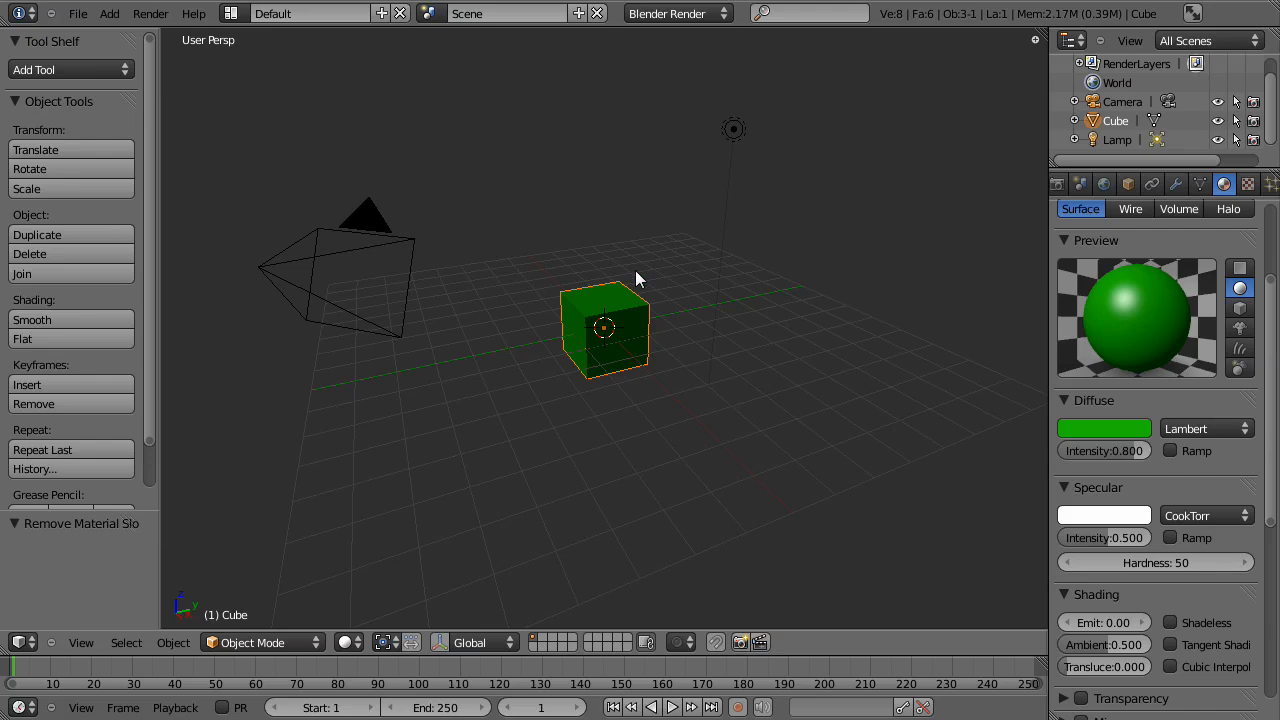
# Set the material's specular color to a saturated blue.
pyautogui.scroll(-1, 1193, 360)
pyautogui.scroll(2, 1193, 360)
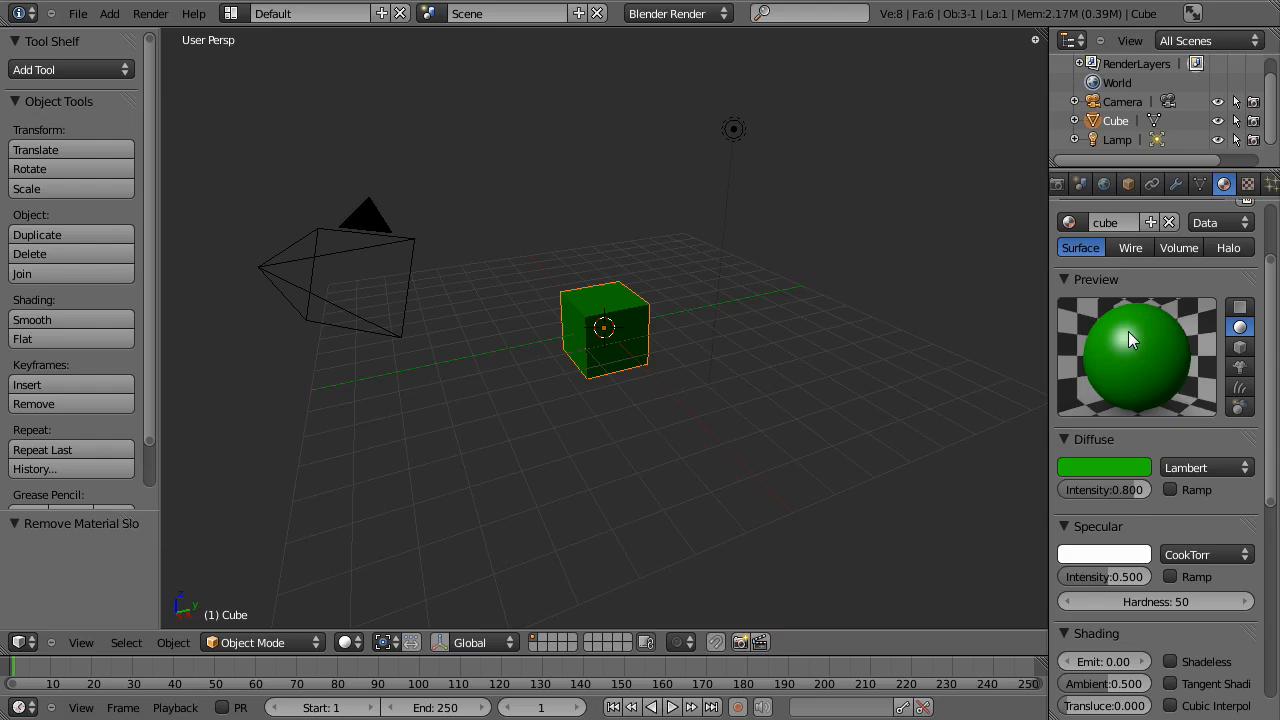
pyautogui.scroll(-3, 1108, 430)
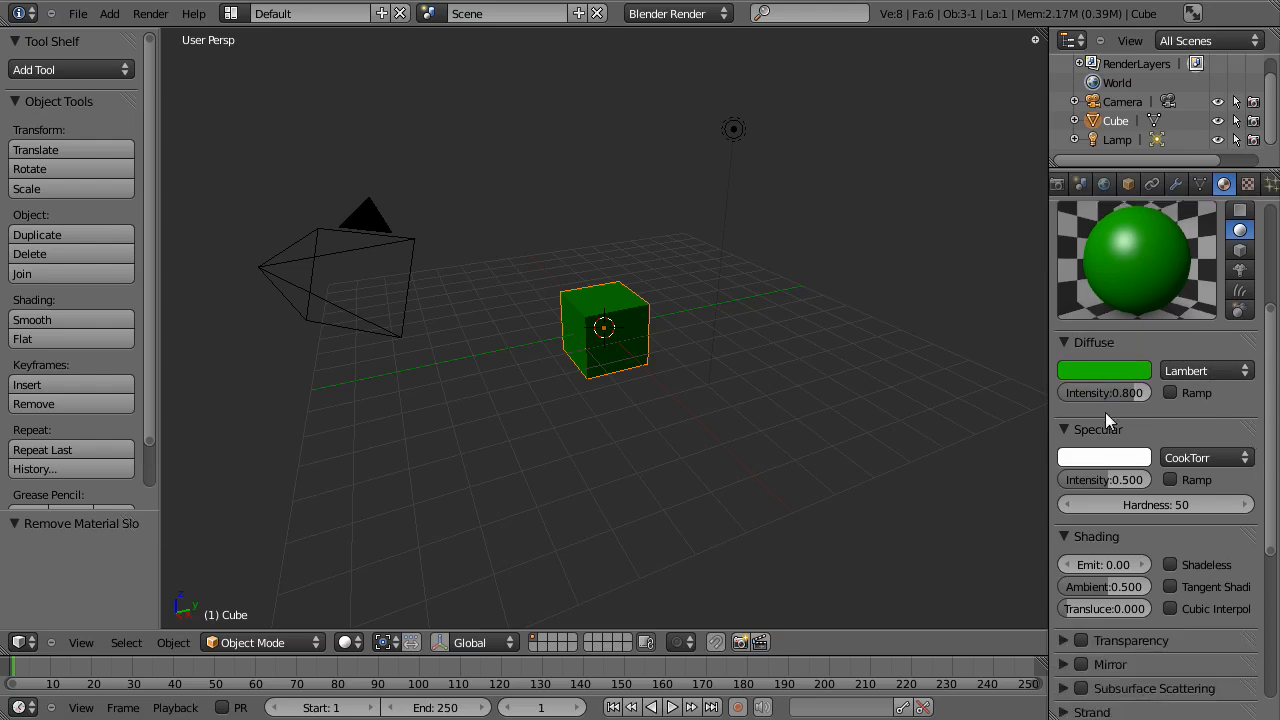
pyautogui.scroll(-1, 1097, 430)
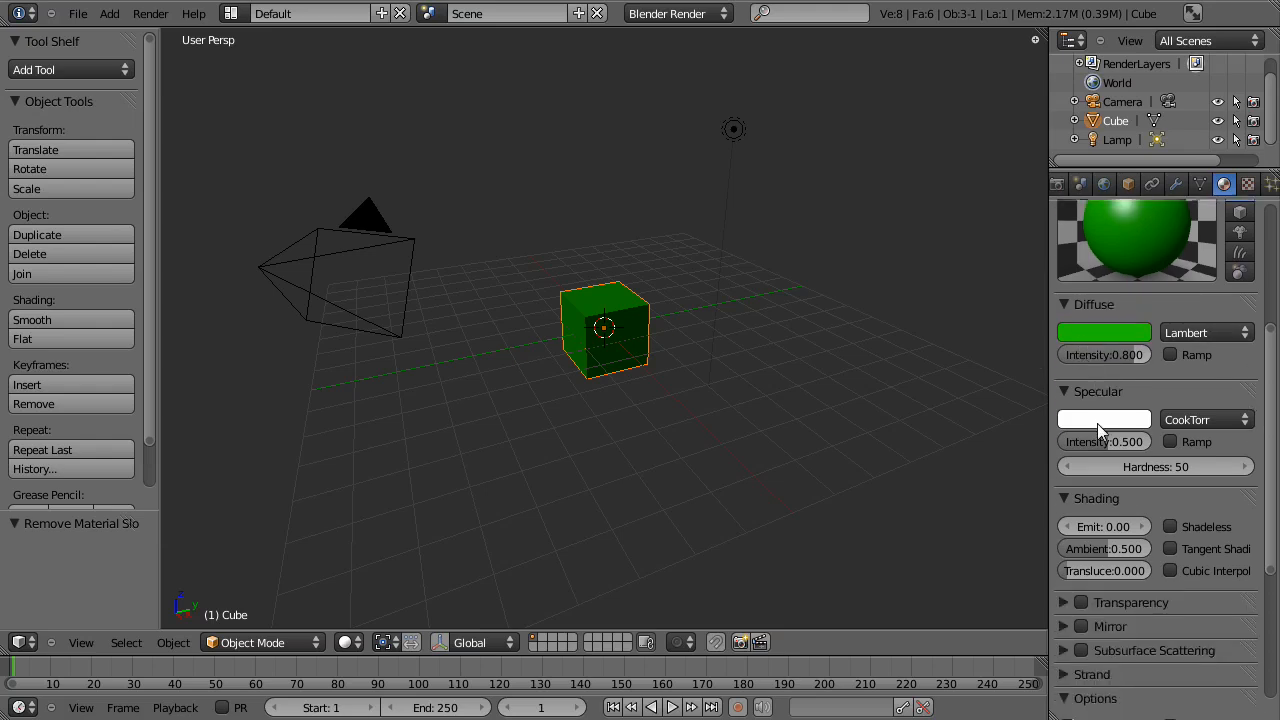
pyautogui.click(1100, 420)
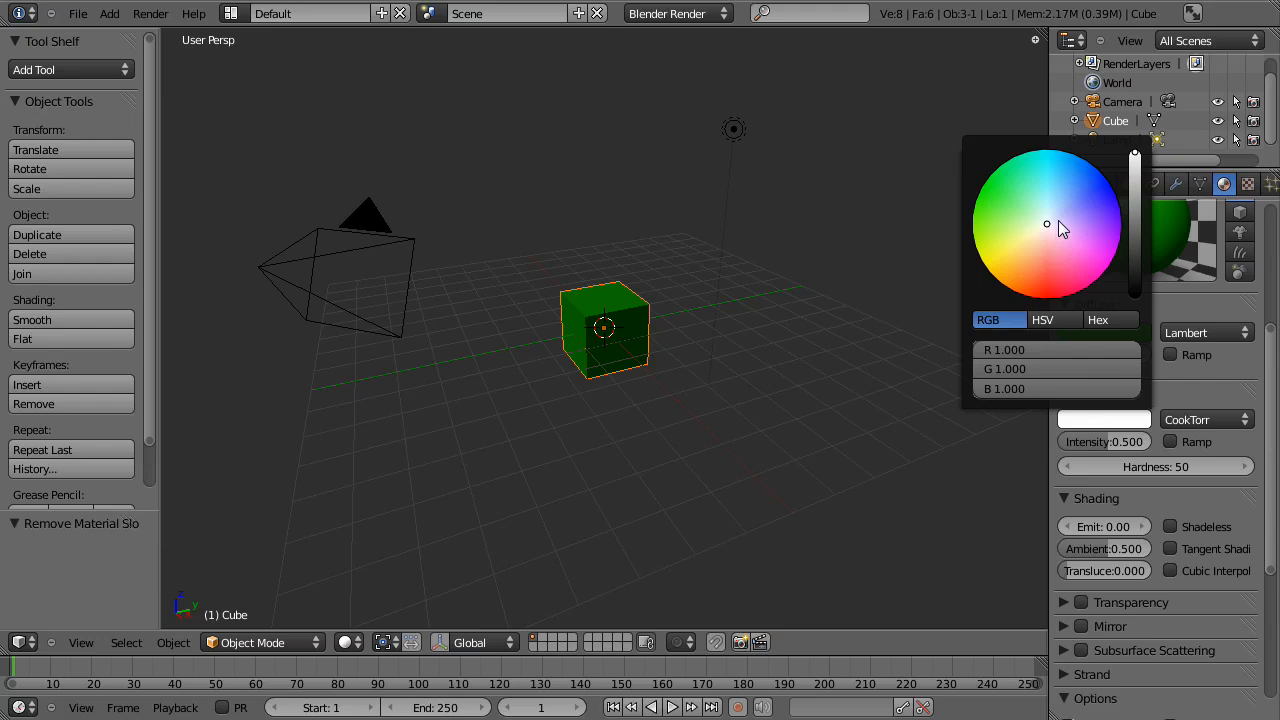
pyautogui.moveTo(1052, 226); pyautogui.dragTo(1107, 178)
pyautogui.scroll(1, 1195, 378)
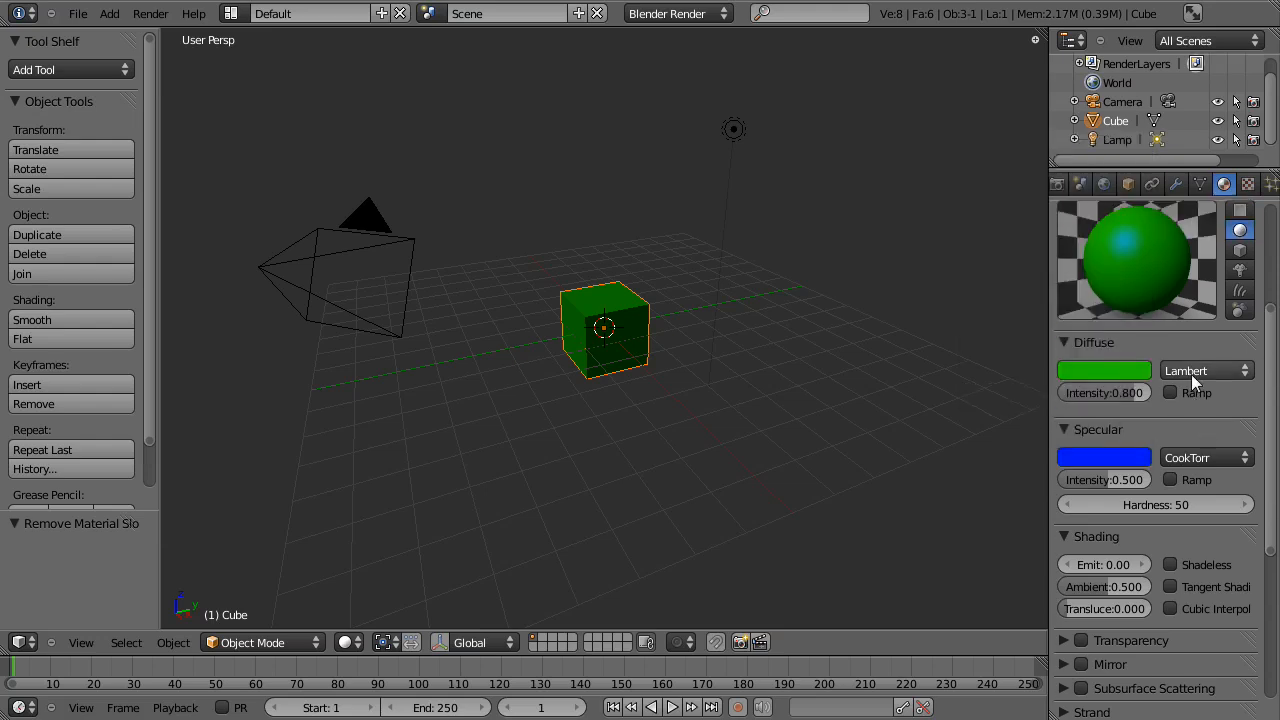
# Set the specular intensity to 0.567 and try different hardness values, ending at 176.
pyautogui.moveTo(1111, 463)
pyautogui.mouseDown()
pyautogui.moveTo(1149, 458)
pyautogui.moveTo(1089, 458)
pyautogui.moveTo(1112, 458)
pyautogui.mouseUp()
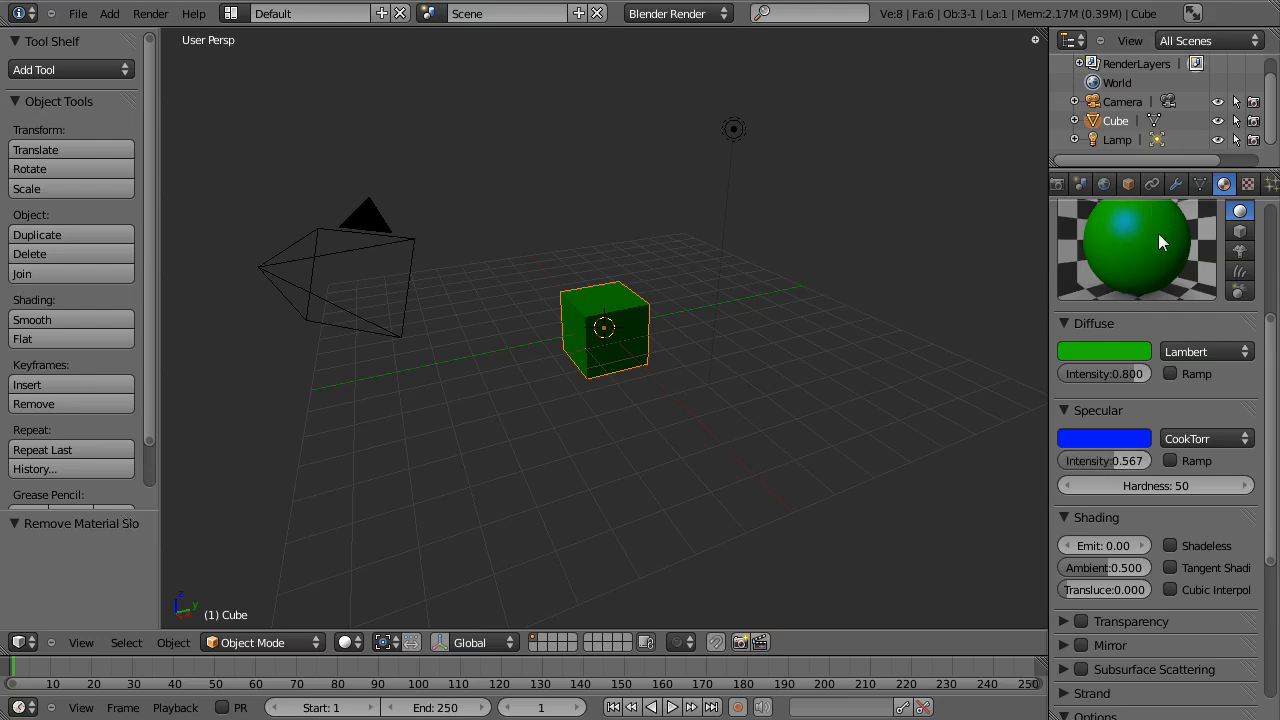
pyautogui.moveTo(1168, 487); pyautogui.dragTo(1127, 486)
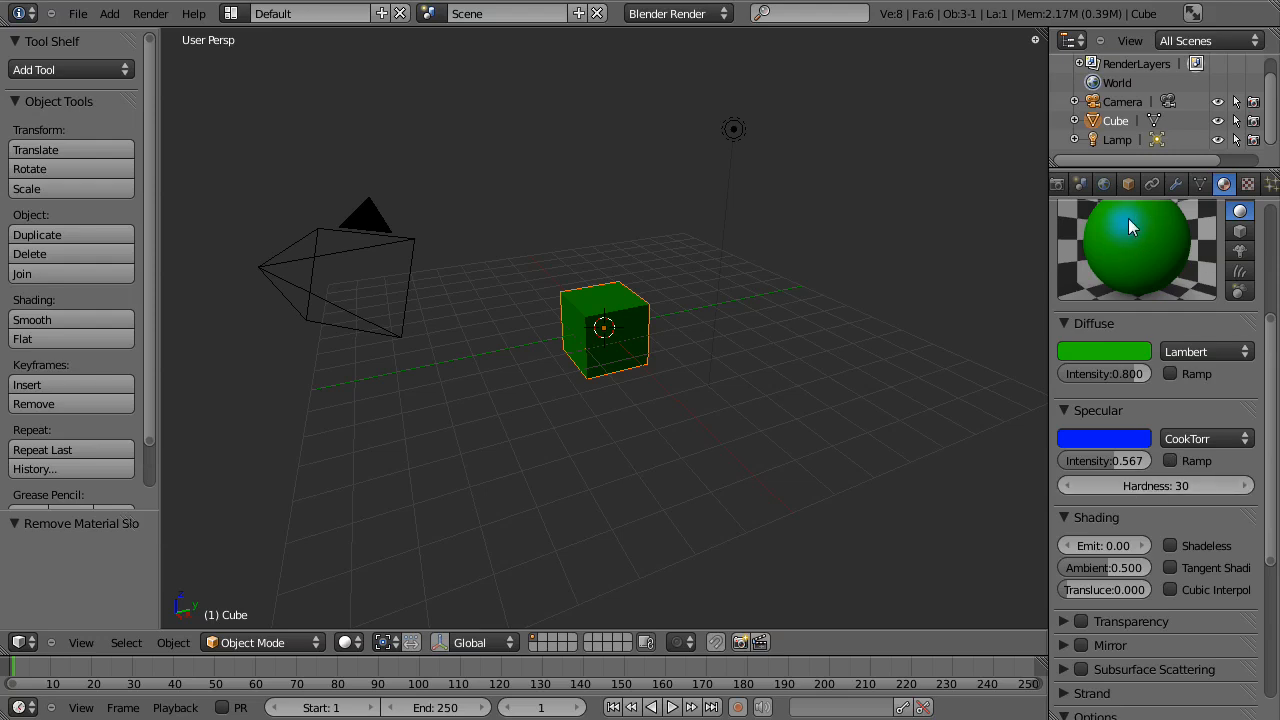
pyautogui.moveTo(1080, 484); pyautogui.dragTo(1272, 490)
pyautogui.moveTo(1139, 491); pyautogui.dragTo(1245, 480)
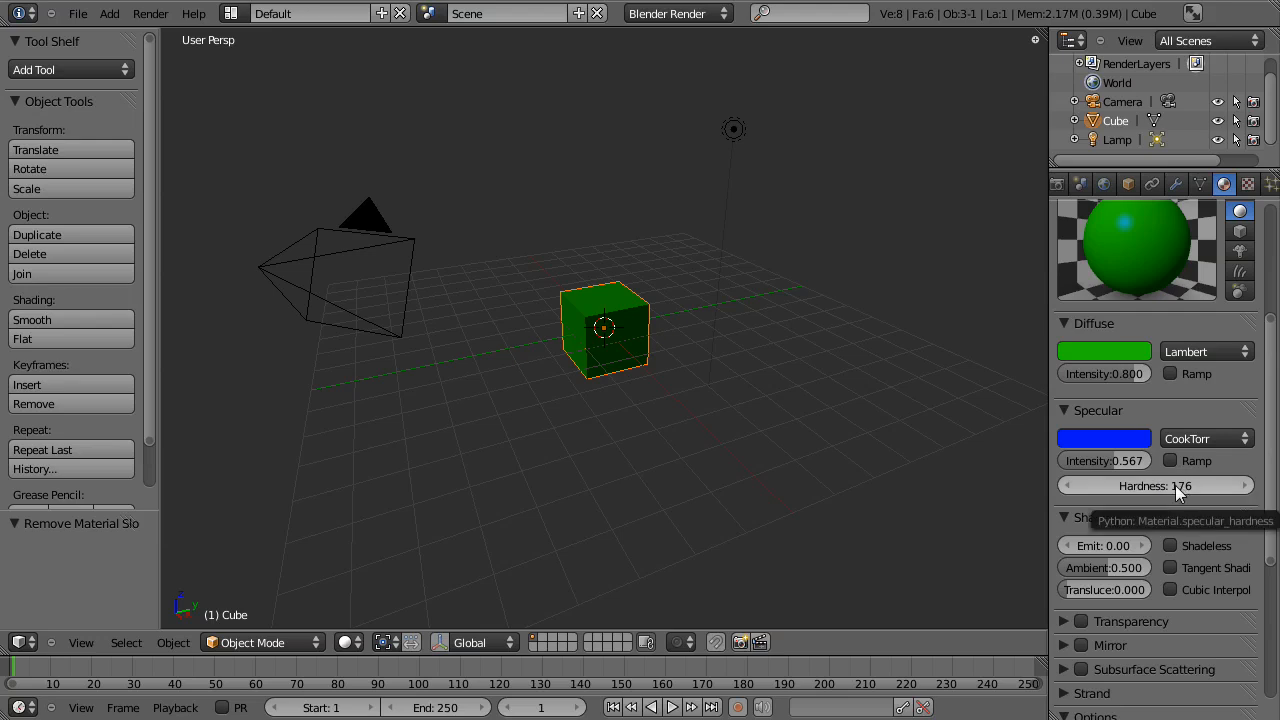
pyautogui.scroll(-3, 1175, 486)
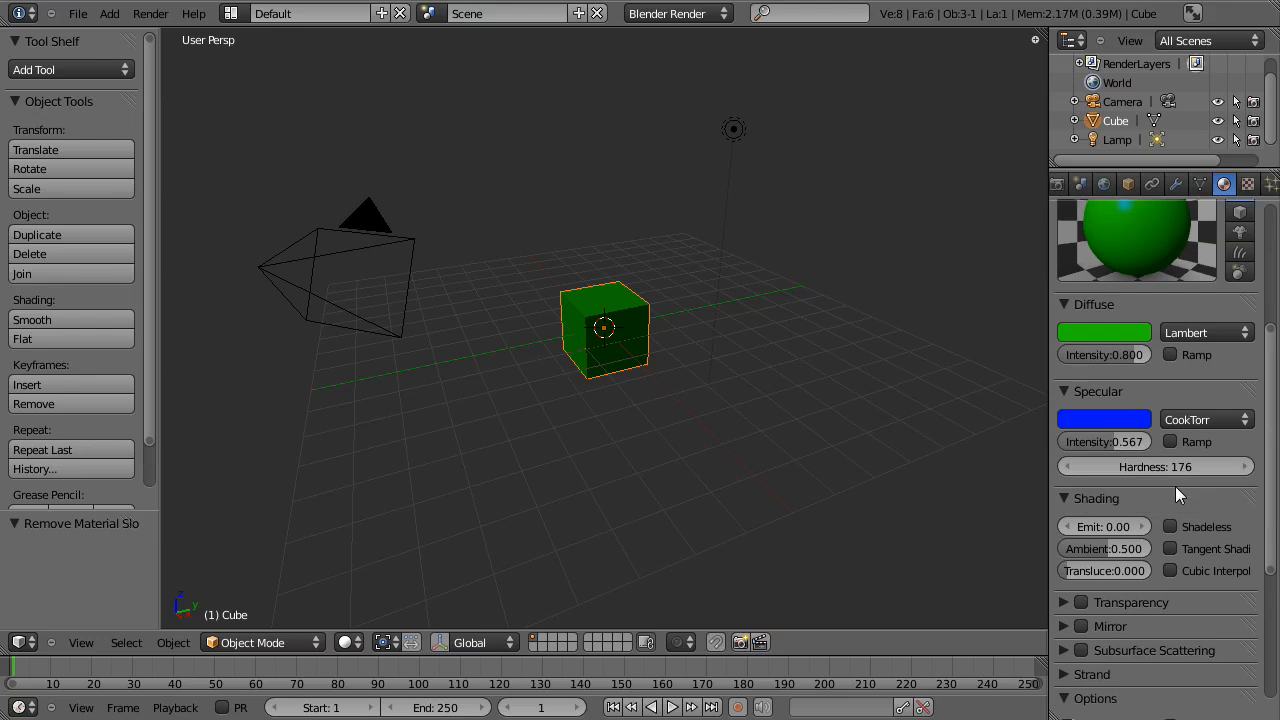
pyautogui.scroll(8, 1175, 488)
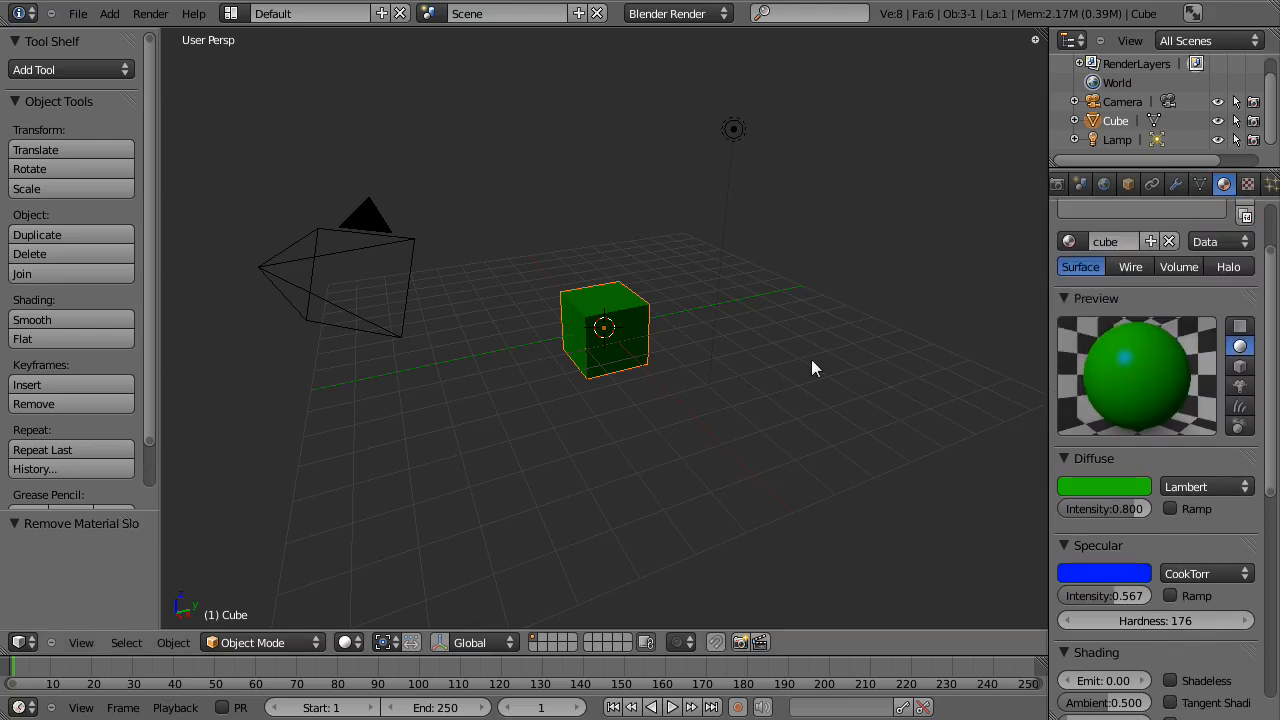
# Enable Transparency on the material and expand its settings, collapsing the Shading, Specular and Diffuse sections.
pyautogui.scroll(-4, 1104, 470)
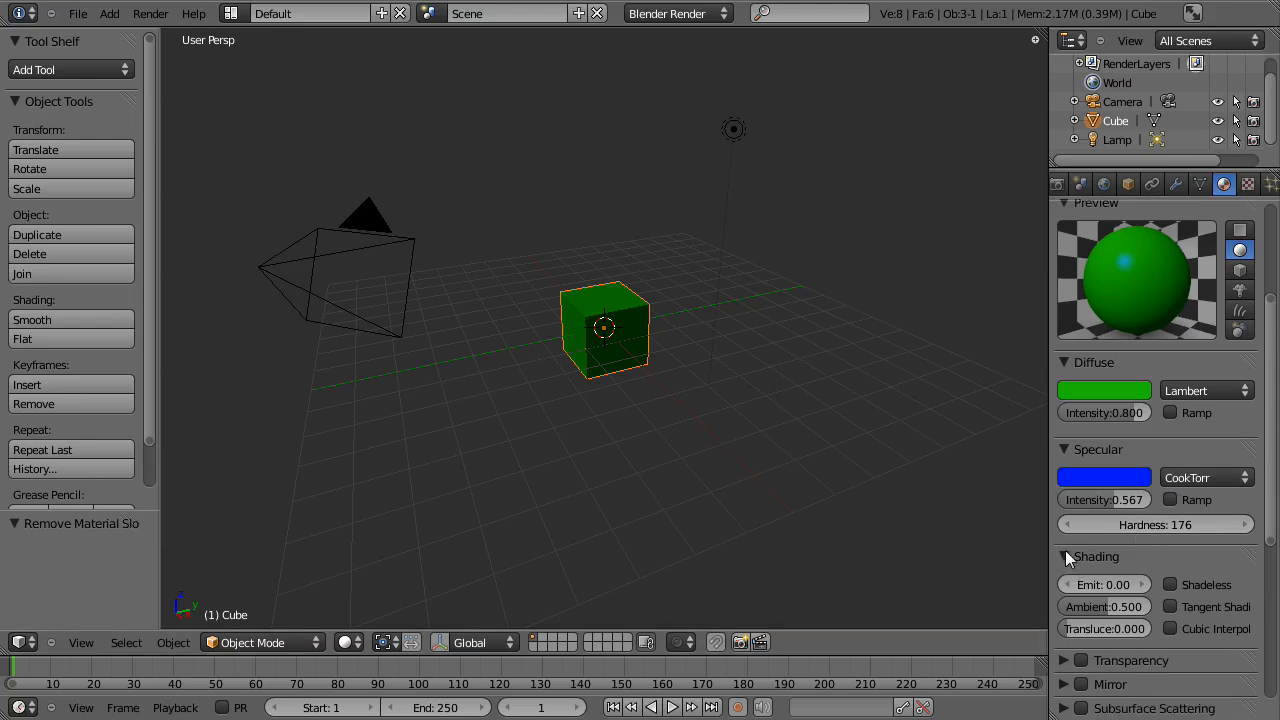
pyautogui.click(1066, 556)
pyautogui.scroll(-5, 1066, 550)
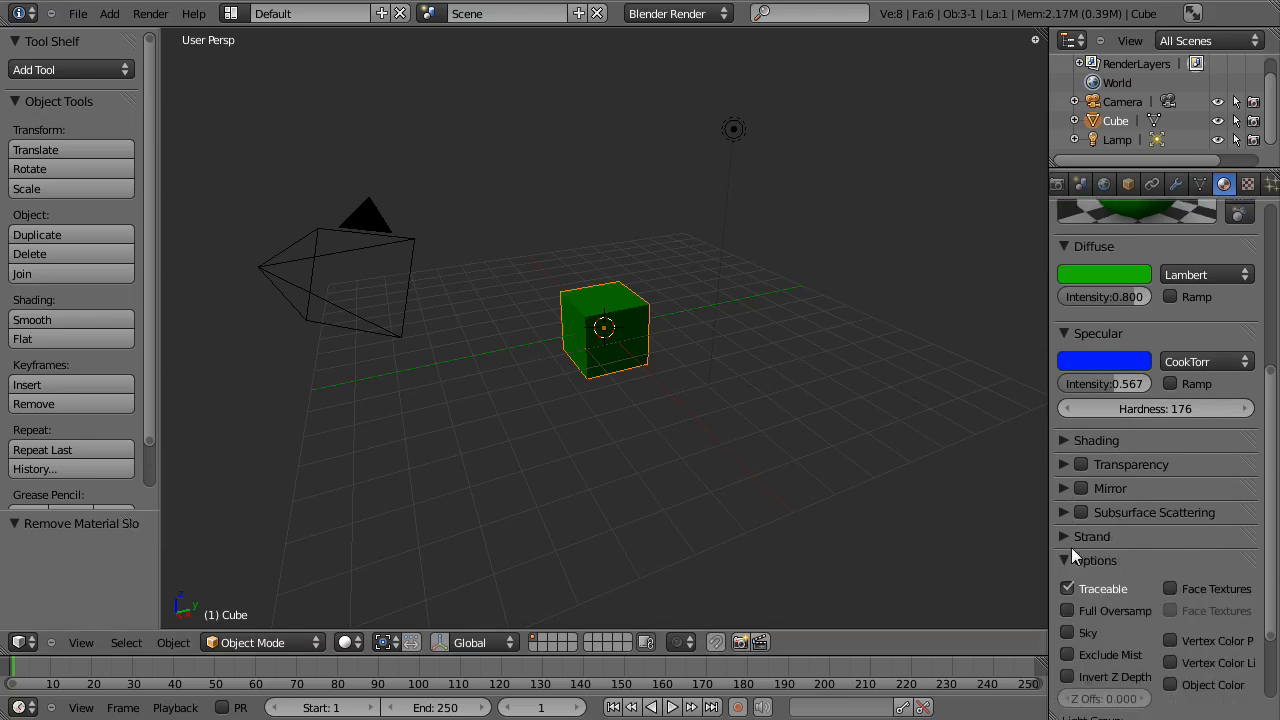
pyautogui.scroll(-2, 1071, 547)
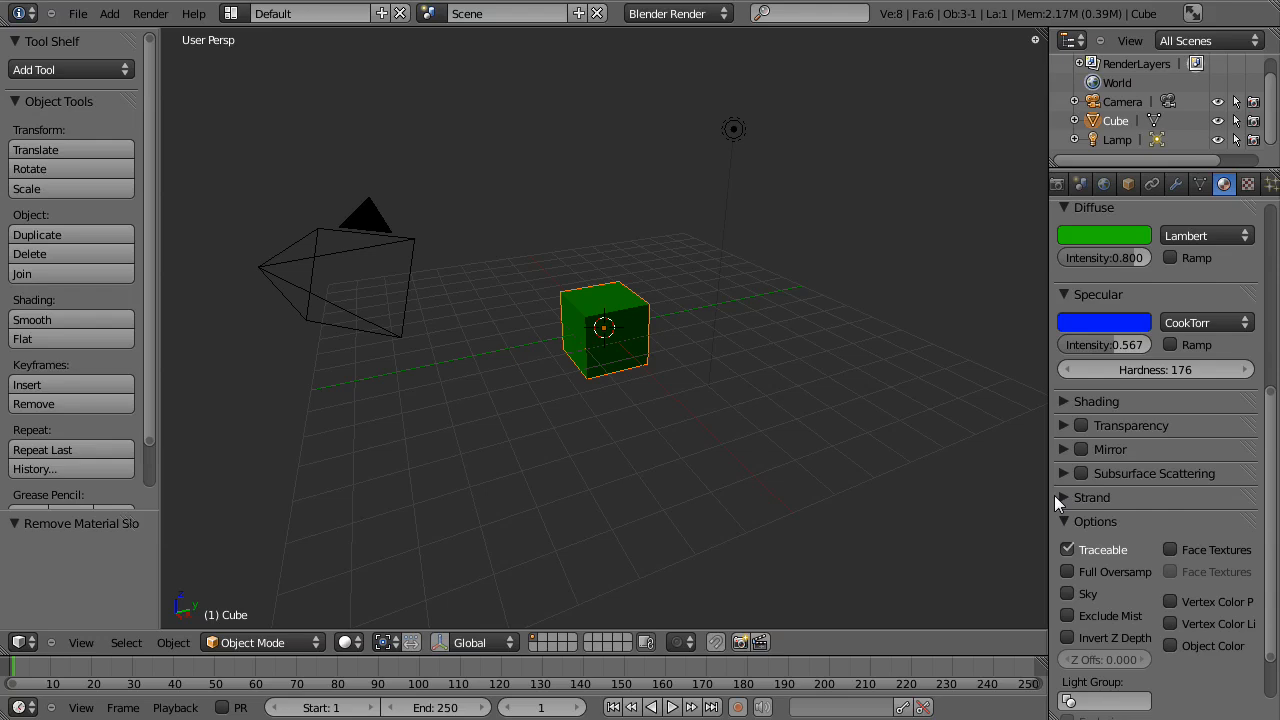
pyautogui.click(1080, 425)
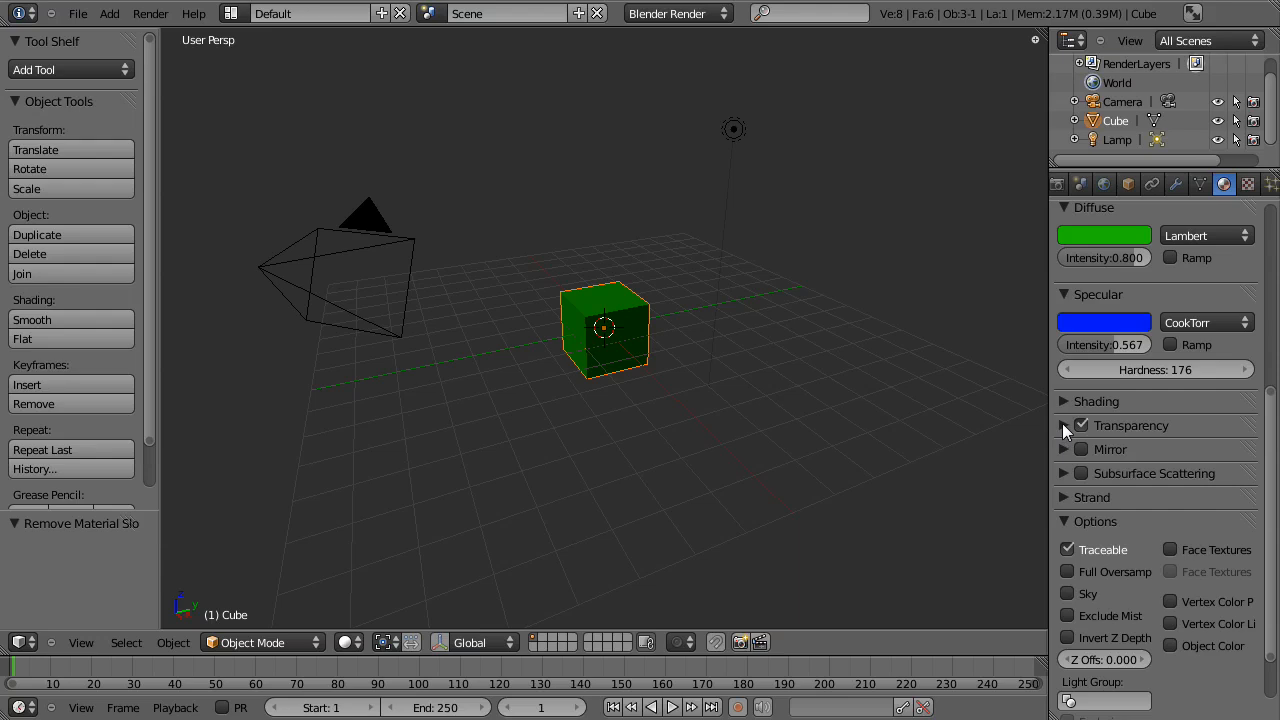
pyautogui.click(1063, 425)
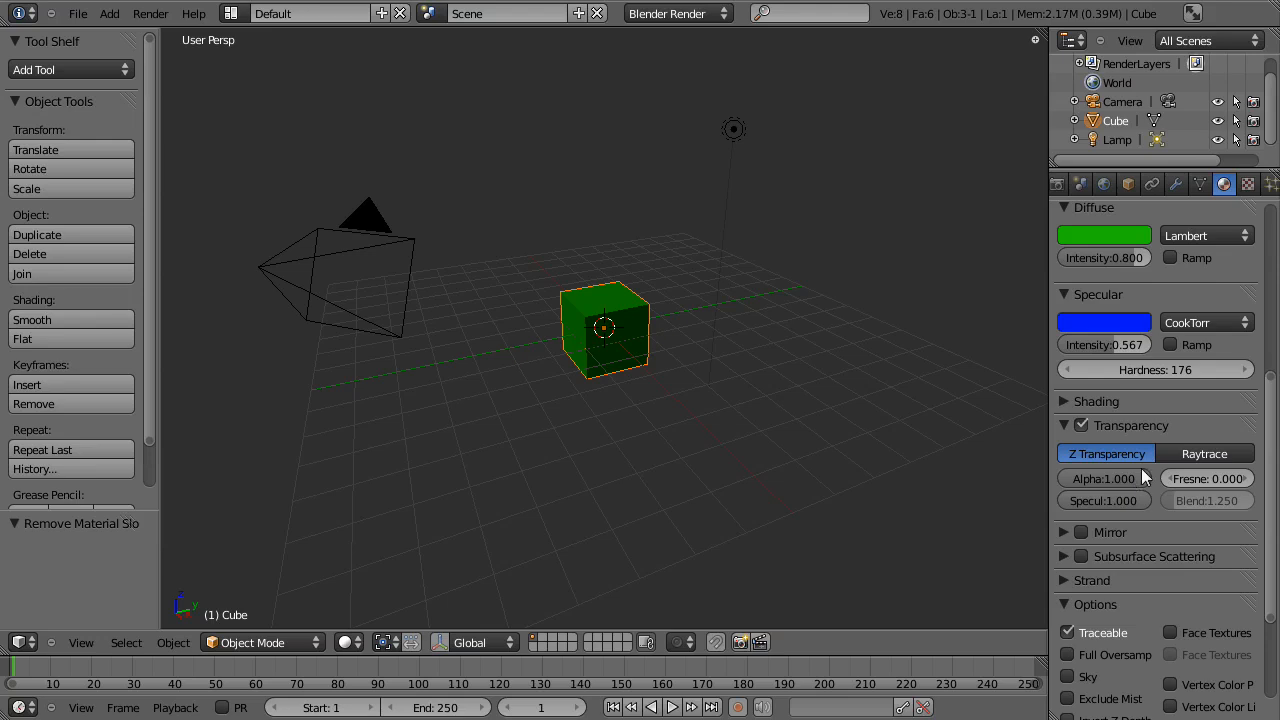
pyautogui.click(1063, 294)
pyautogui.click(1062, 202)
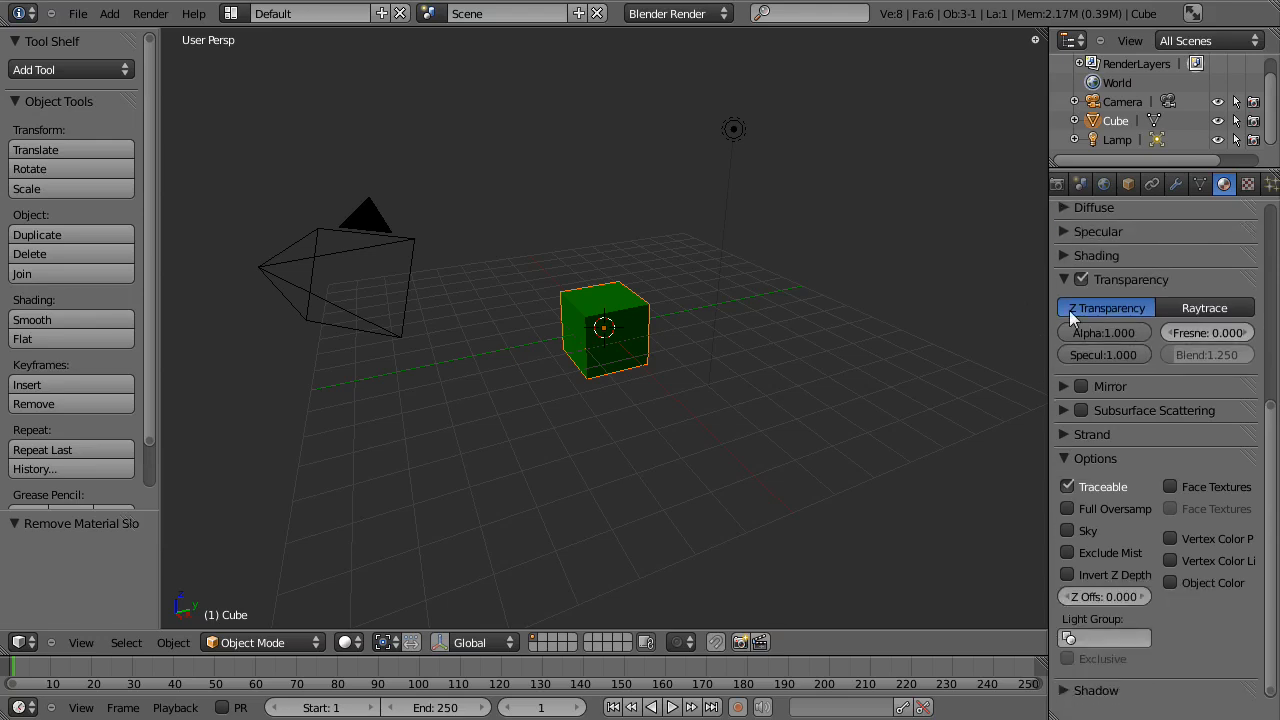
# Try lower alpha values for Z Transparency while watching the preview, and return alpha to 1.000.
pyautogui.scroll(4, 1069, 318)
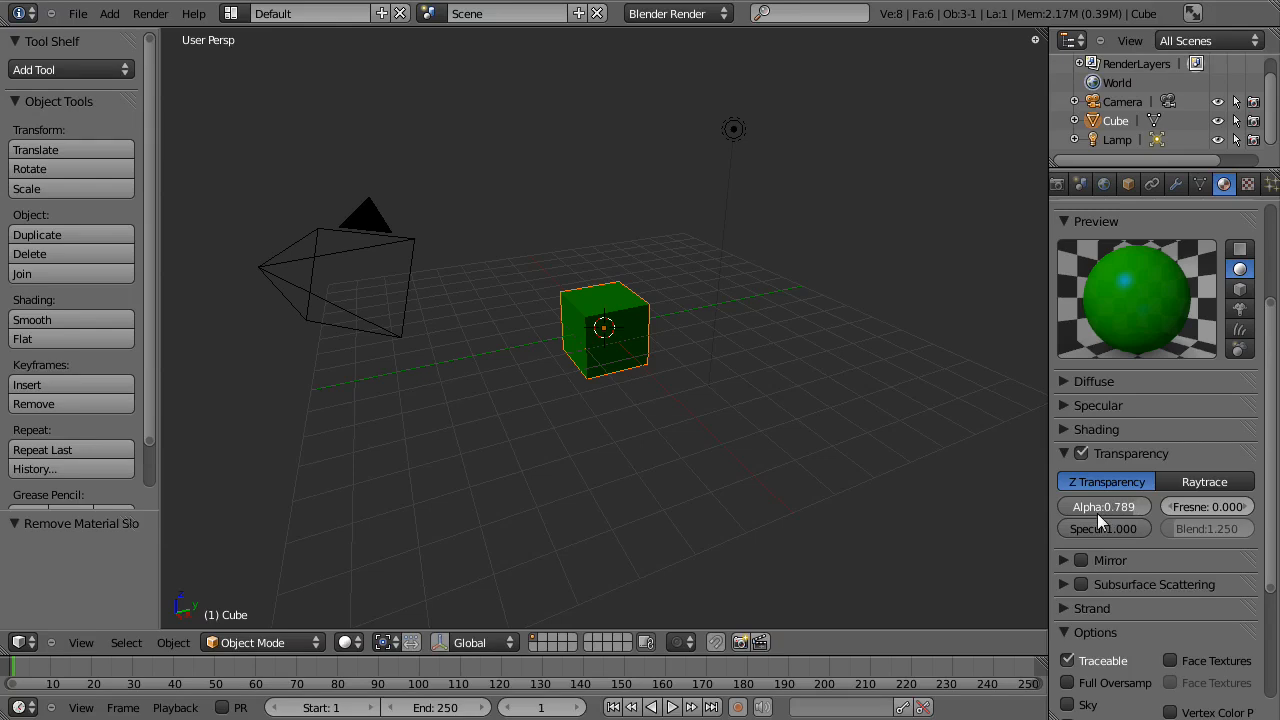
pyautogui.moveTo(1084, 520); pyautogui.dragTo(1124, 504)
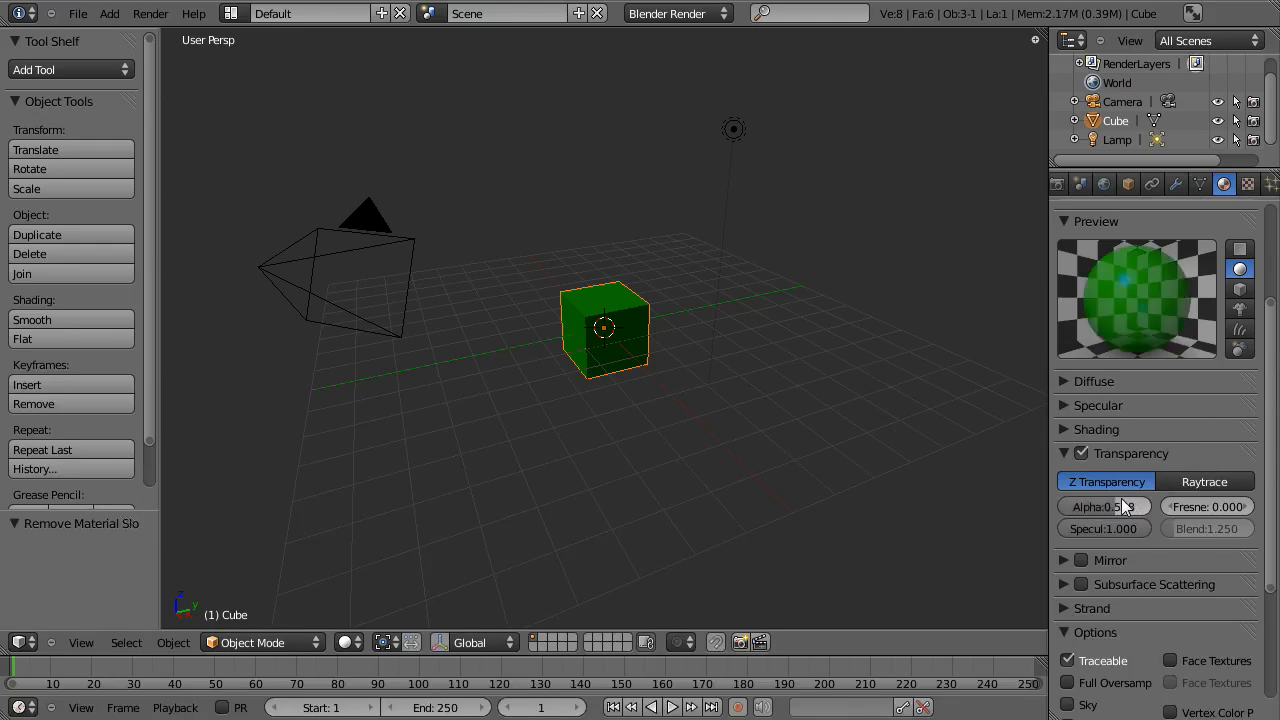
pyautogui.moveTo(1119, 505); pyautogui.dragTo(1160, 504)
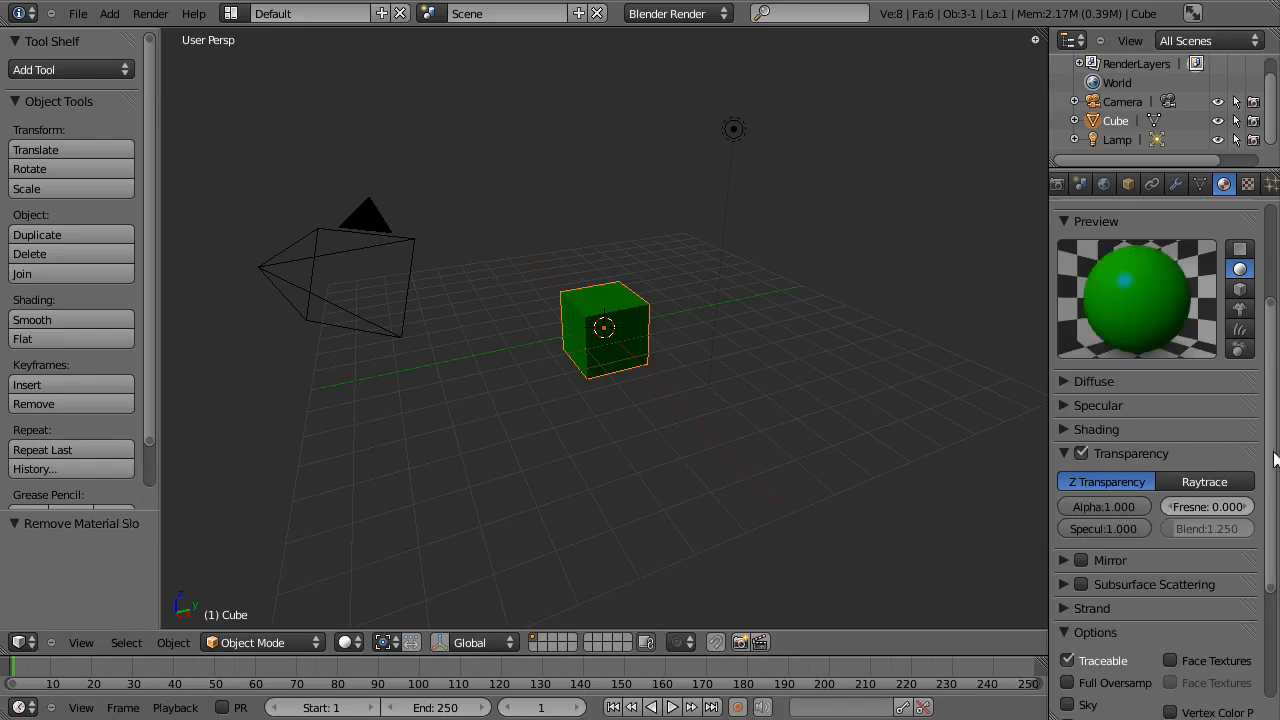
# Collapse the Options section of the material settings.
pyautogui.moveTo(1277, 458); pyautogui.dragTo(1277, 570)
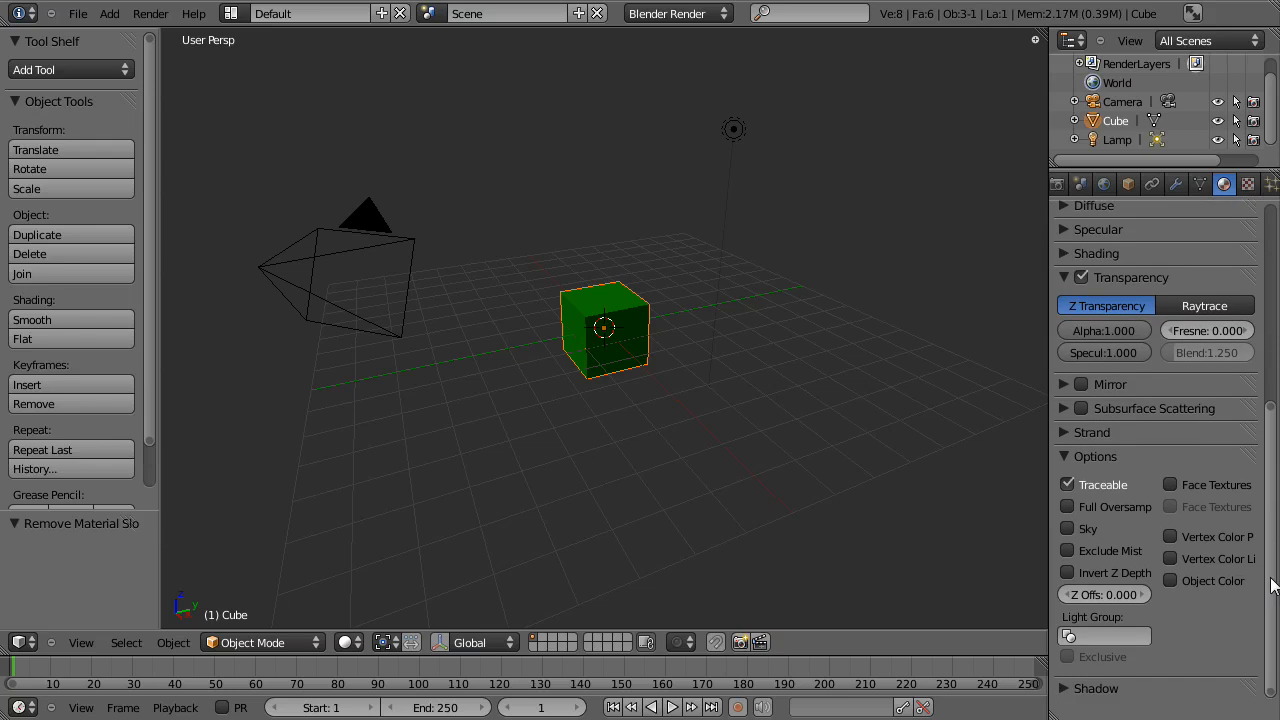
pyautogui.click(1062, 458)
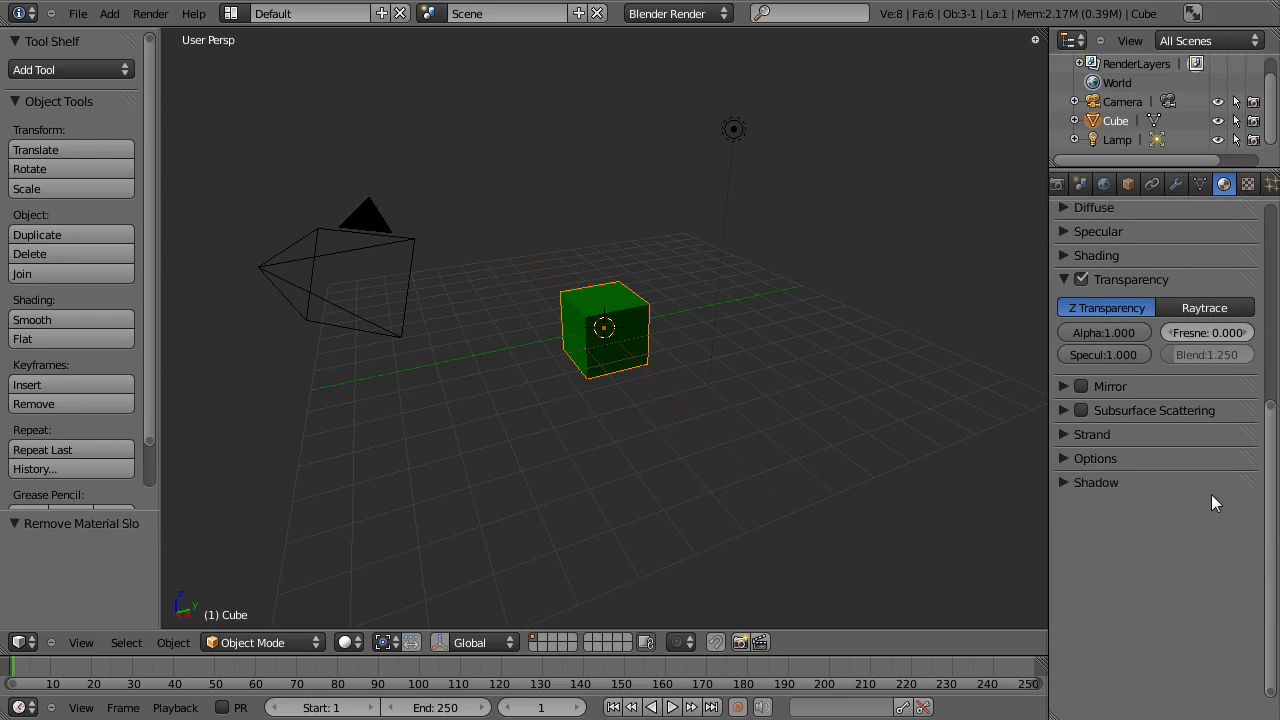
pyautogui.moveTo(1269, 543); pyautogui.dragTo(1262, 472)
# Try the cube, monkey, hair and sky sphere shapes for the material preview, and leave it on the cube.
pyautogui.scroll(5, 1262, 472)
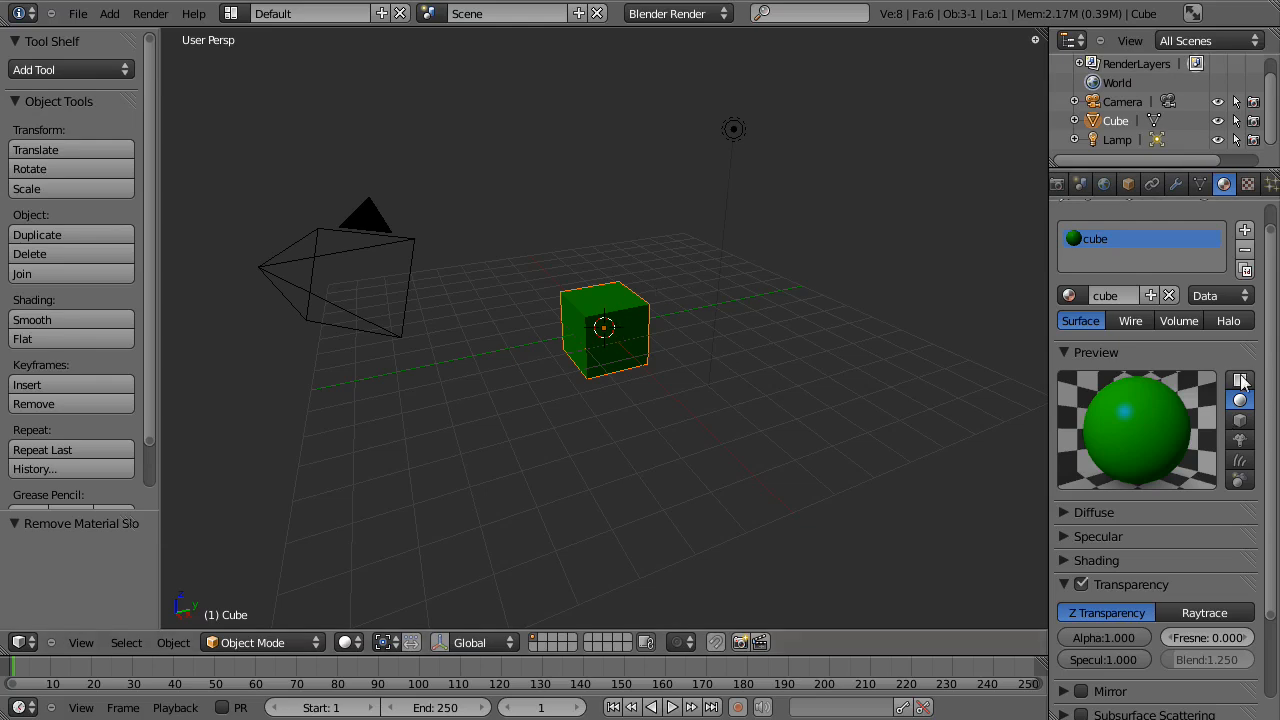
pyautogui.click(1240, 420)
pyautogui.click(1236, 441)
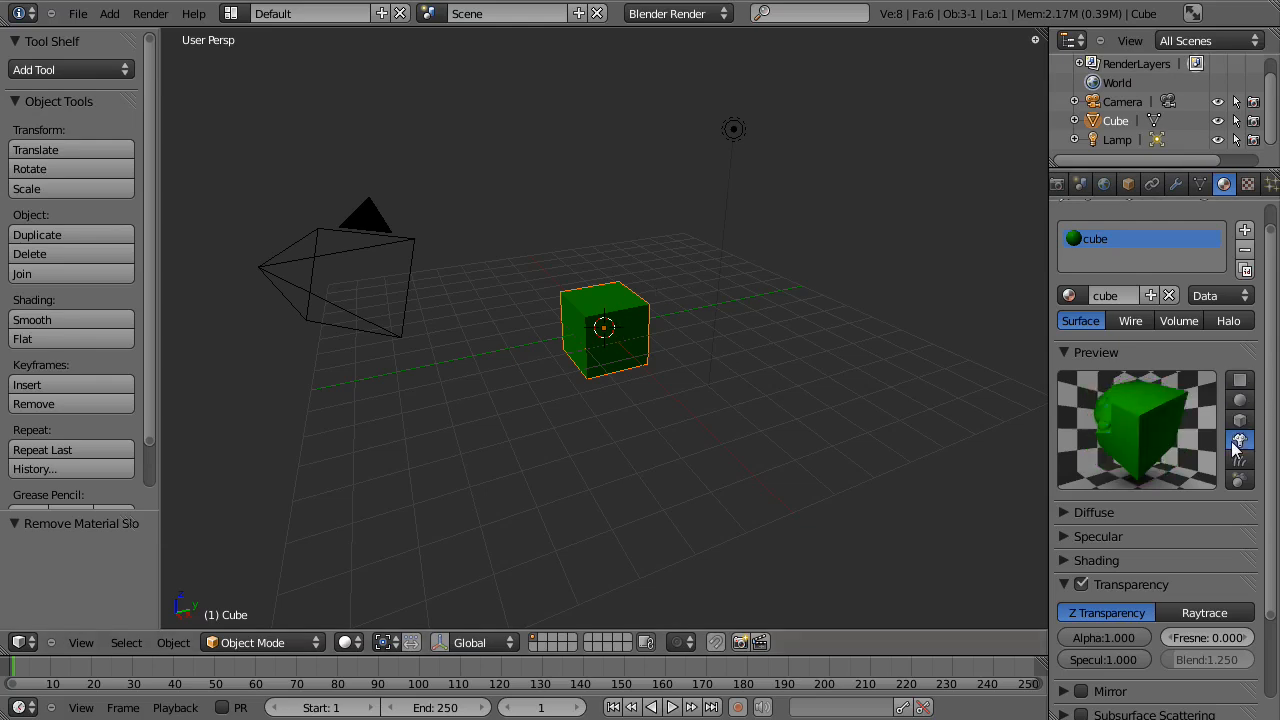
pyautogui.click(1238, 462)
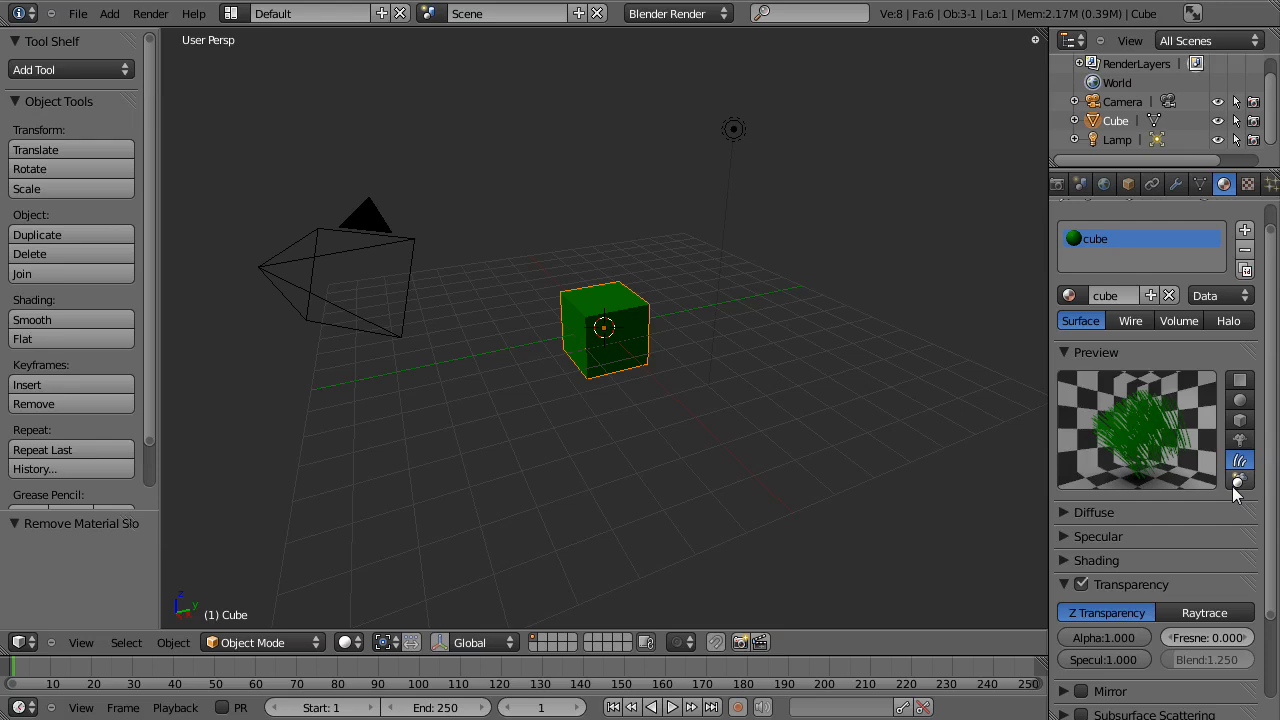
pyautogui.click(1238, 482)
pyautogui.click(1245, 421)
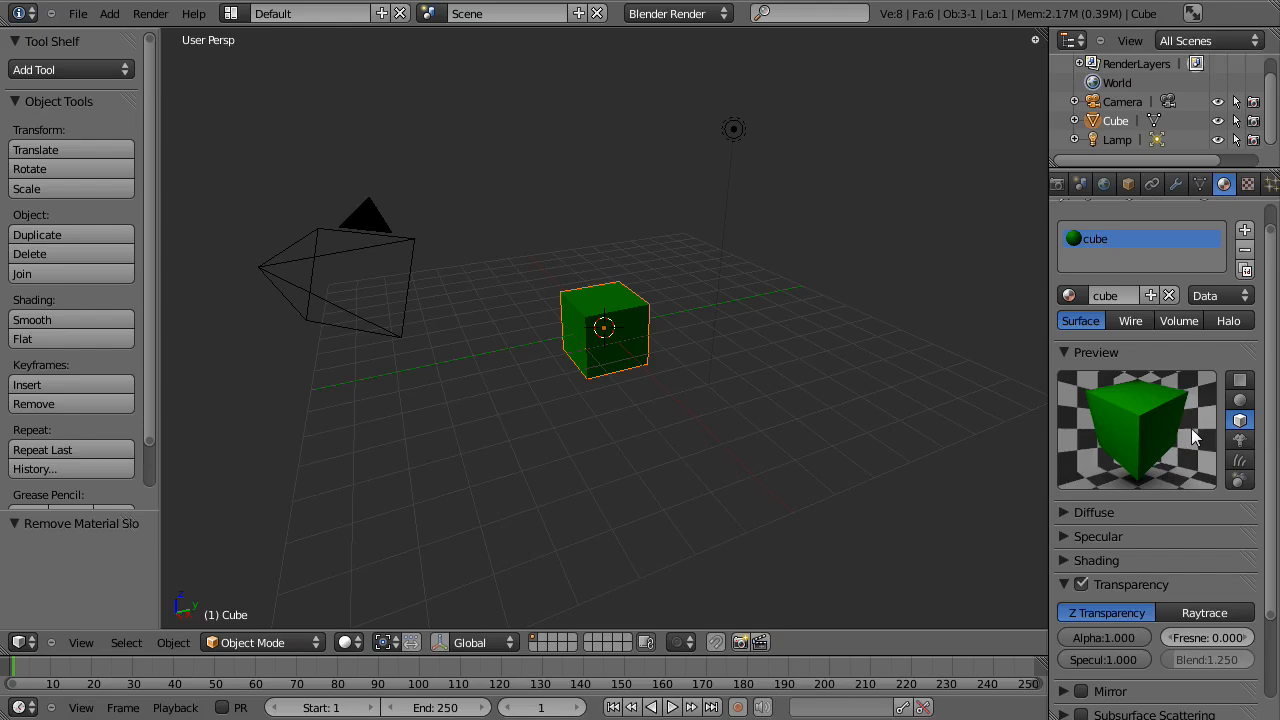
pyautogui.scroll(1, 1215, 406)
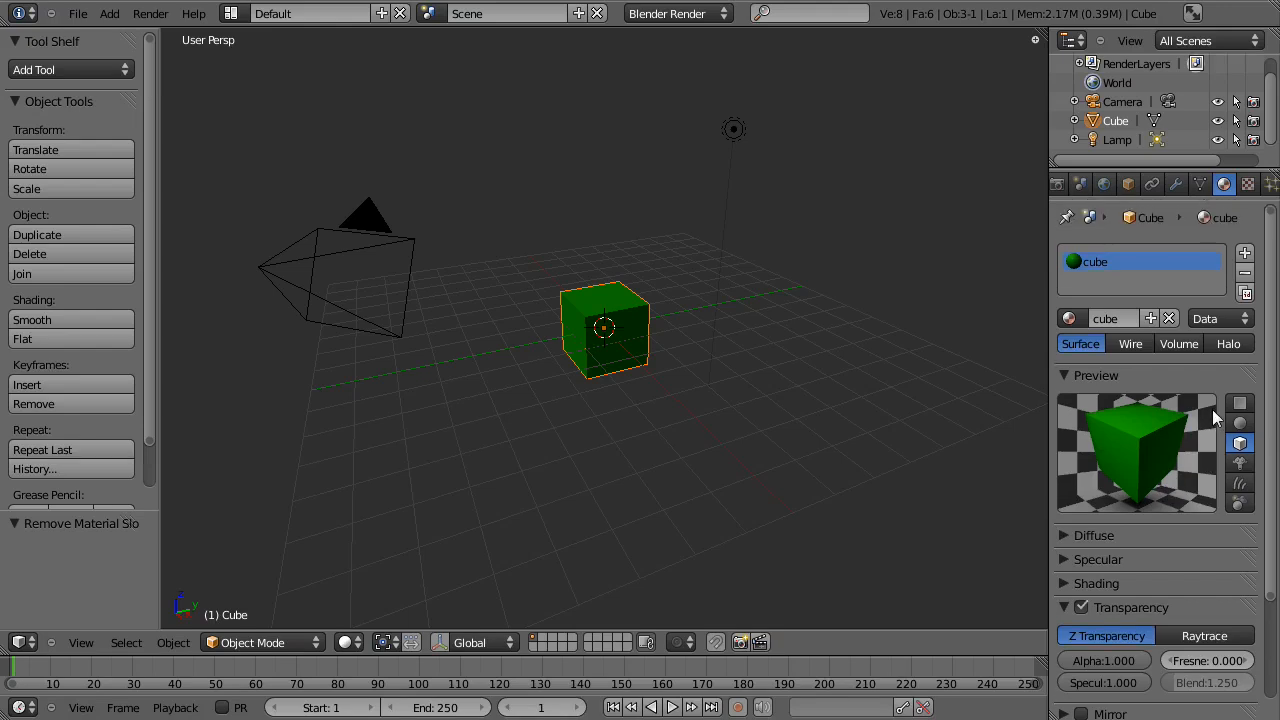